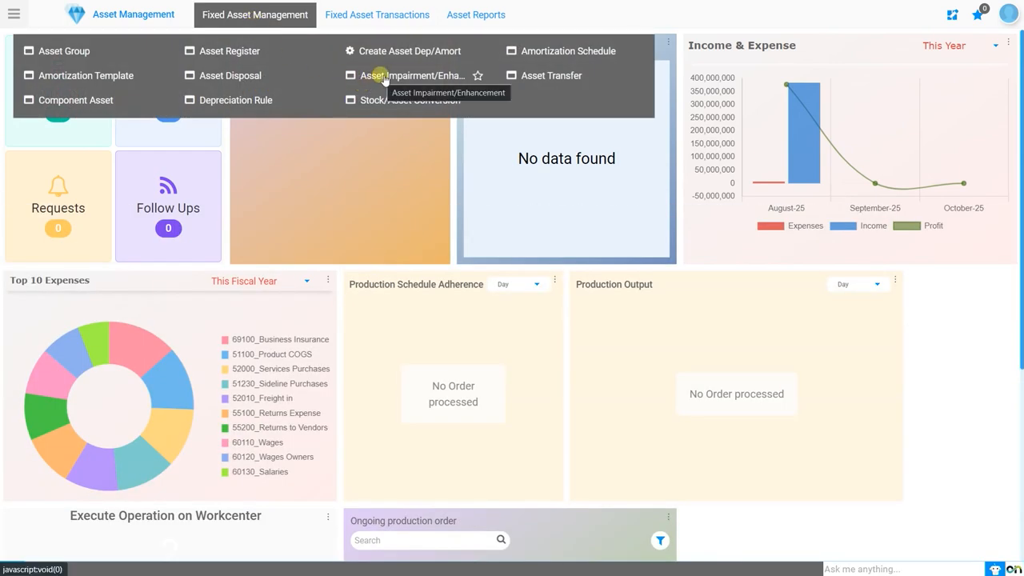
Create and save an Asset Impairment/Enhancement record with document type Fixed Asset Impairment/Enhancement, choosing Enhancement as the transaction type
click(382, 77)
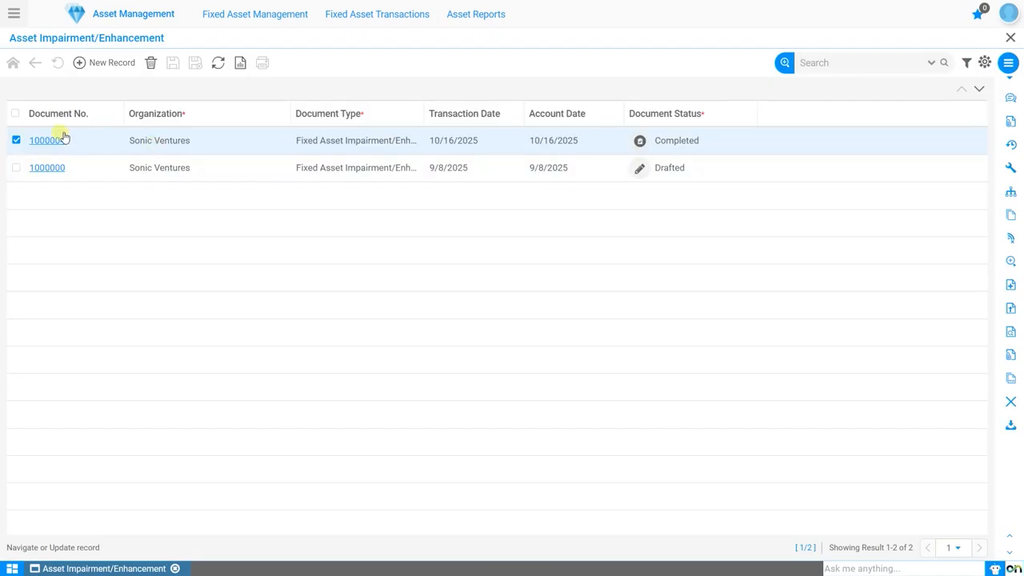
click(65, 132)
click(112, 62)
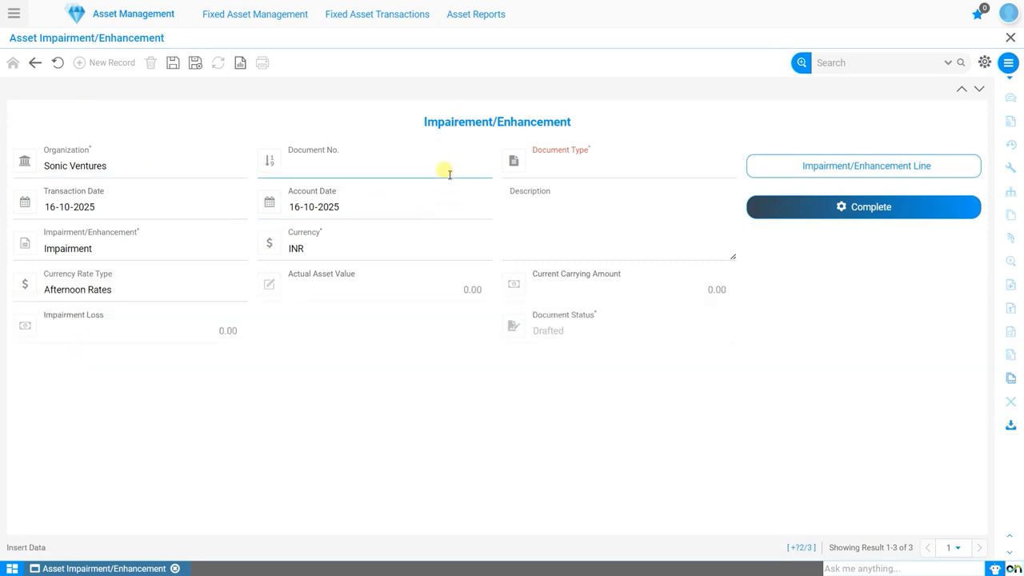
click(568, 166)
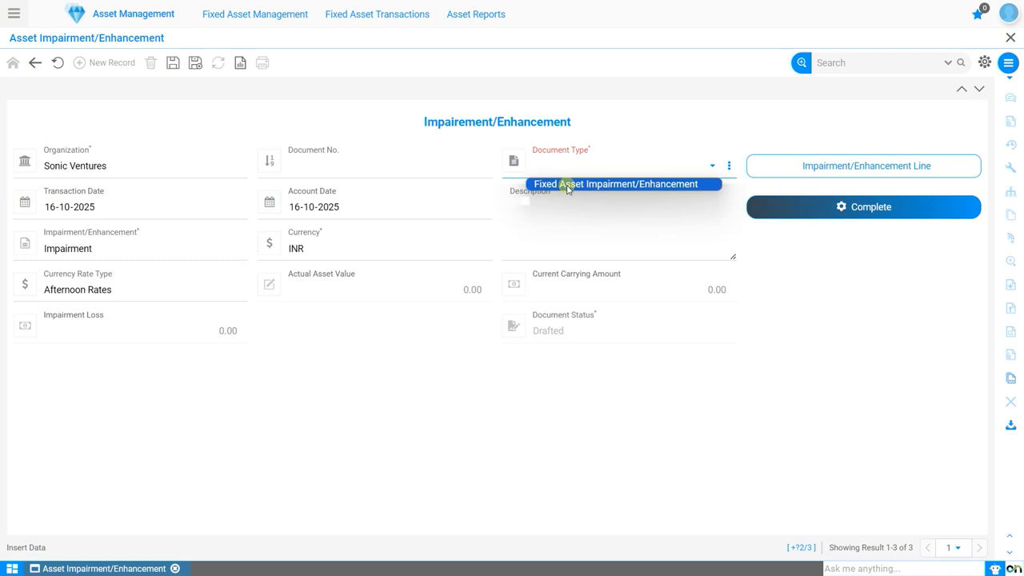
click(567, 184)
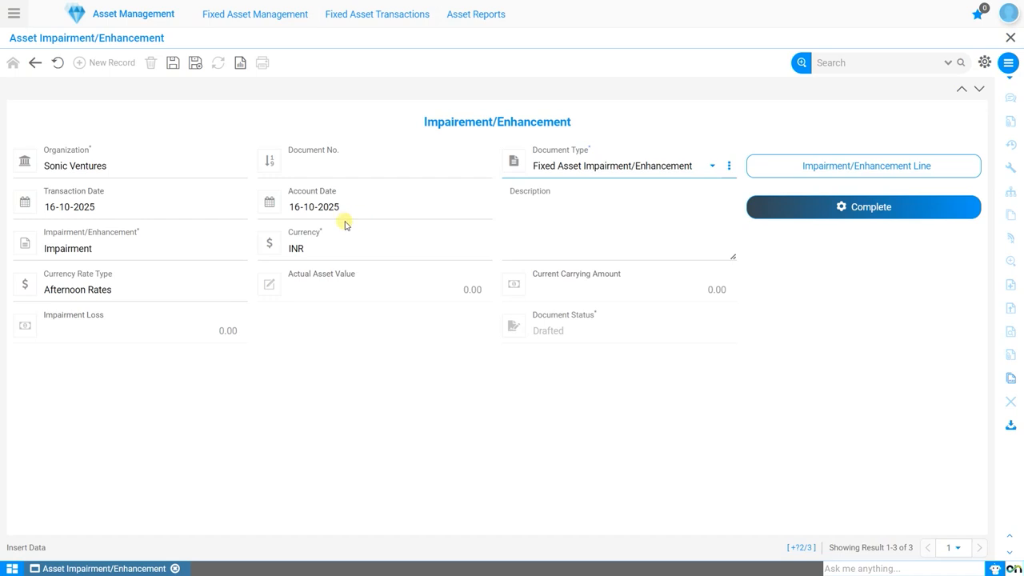
click(542, 209)
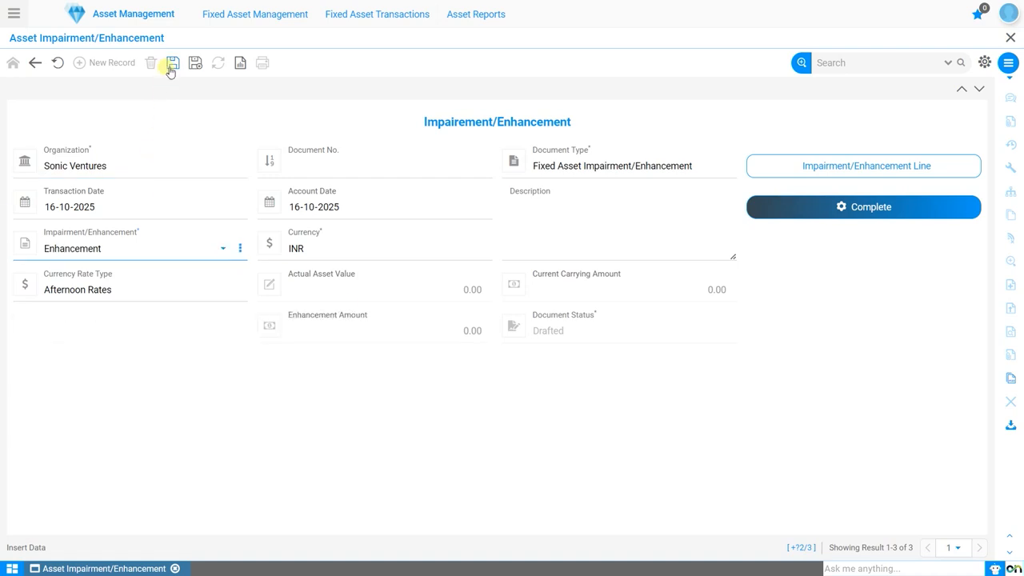
click(172, 64)
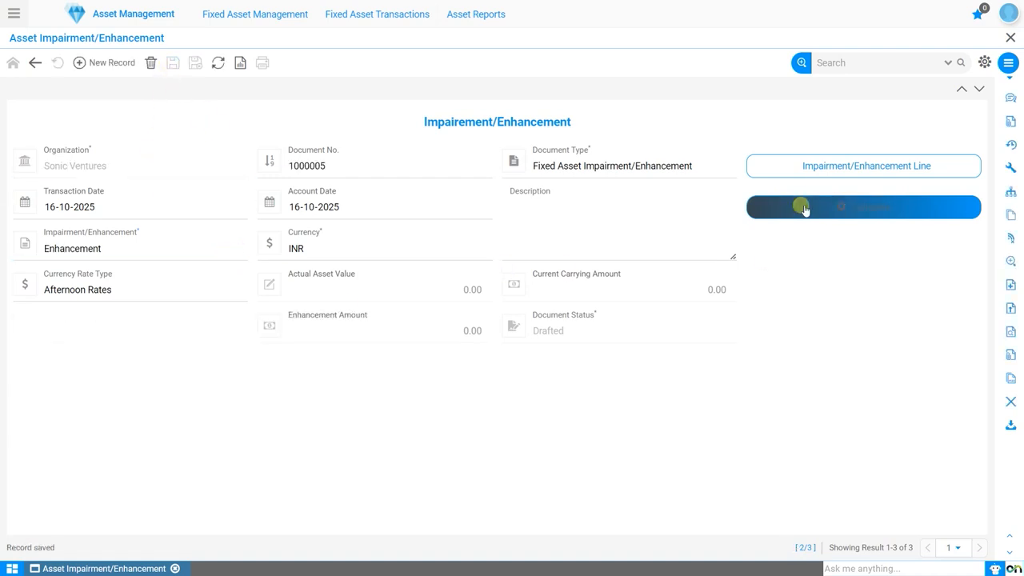
Add an Impairment/Enhancement Line to the document for asset group Vehicle and asset Hyundai CRETA_112
click(825, 168)
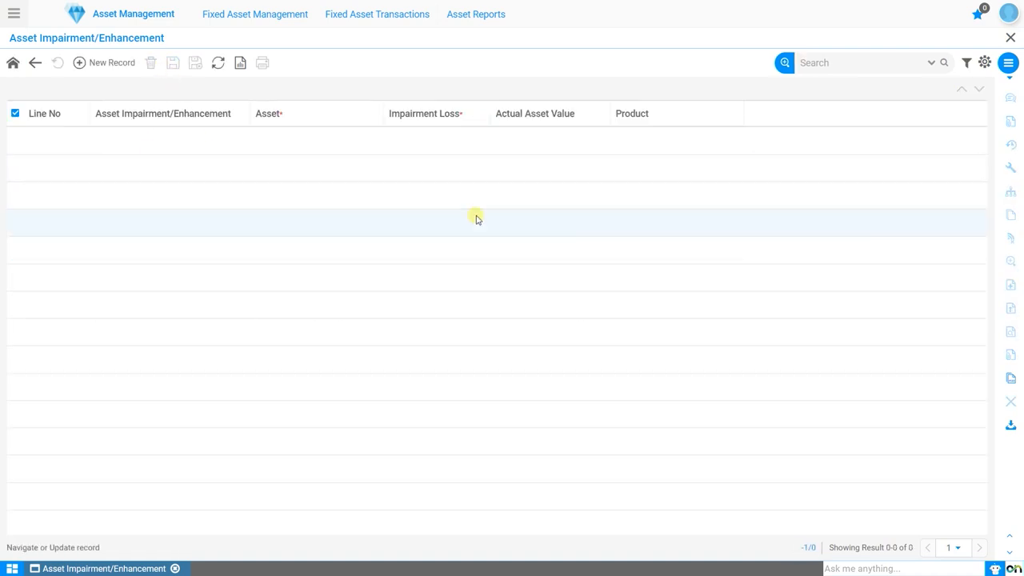
click(111, 63)
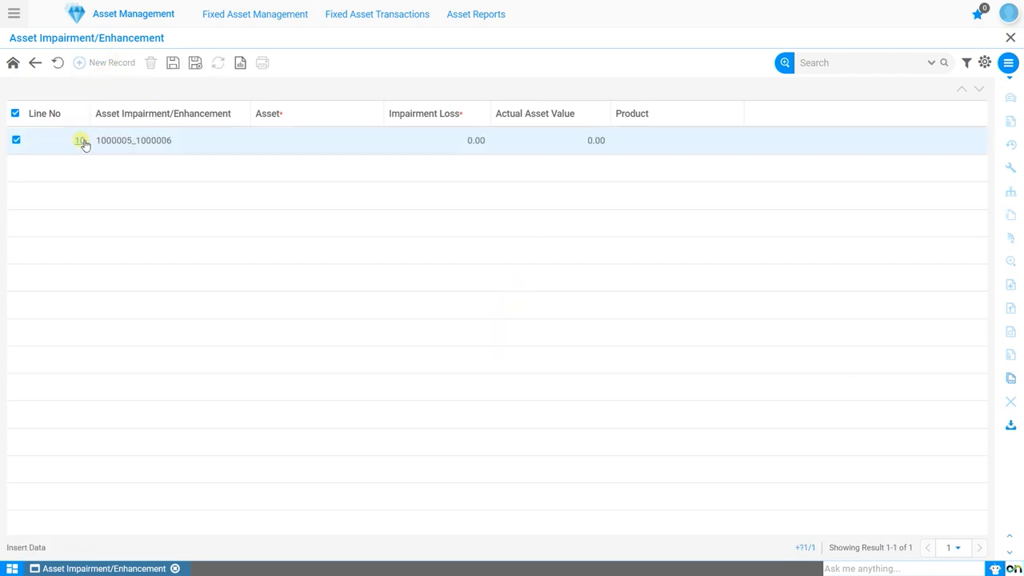
double_click(84, 143)
click(348, 212)
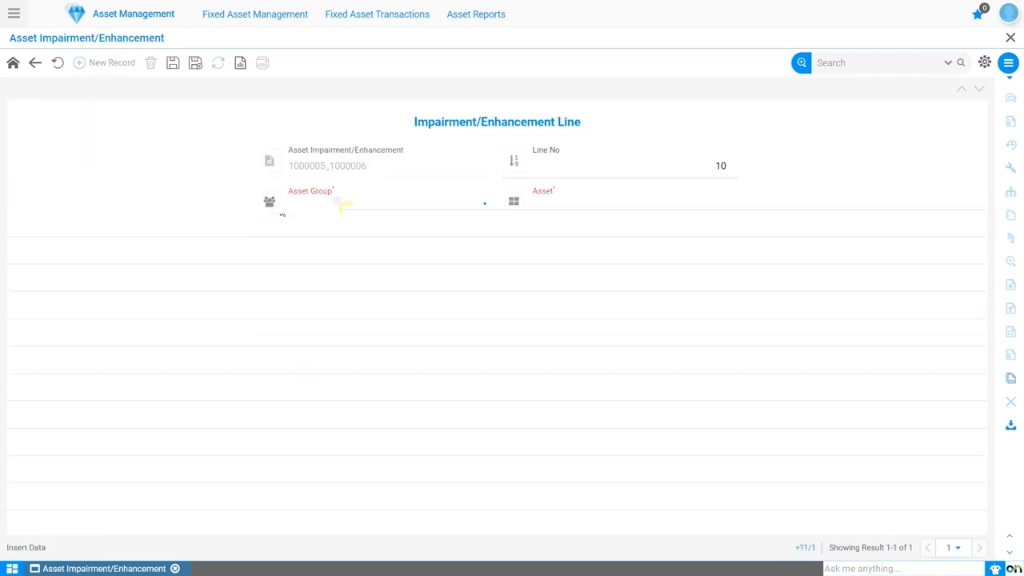
click(339, 224)
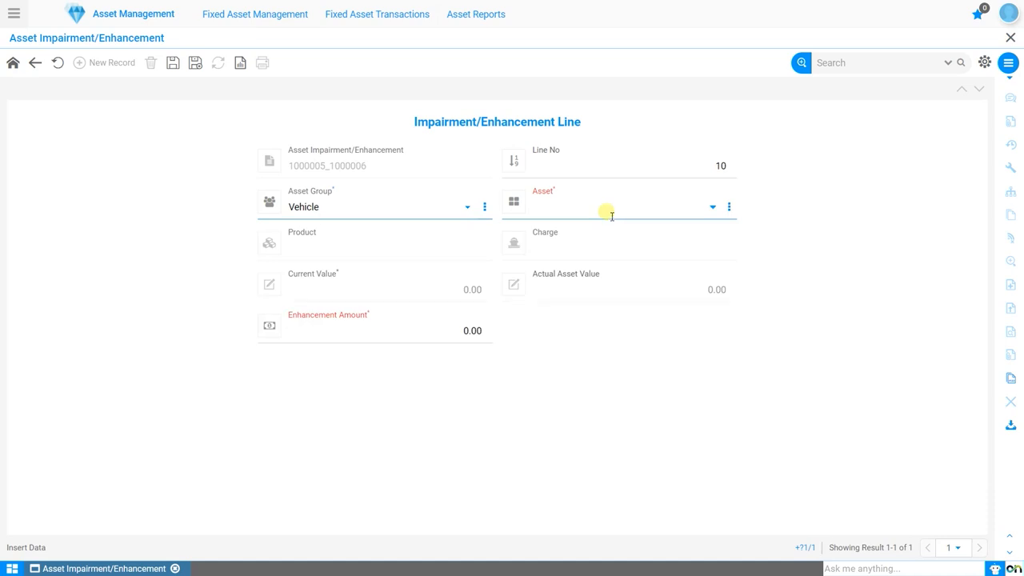
click(711, 207)
scroll(706, 386, down, 3)
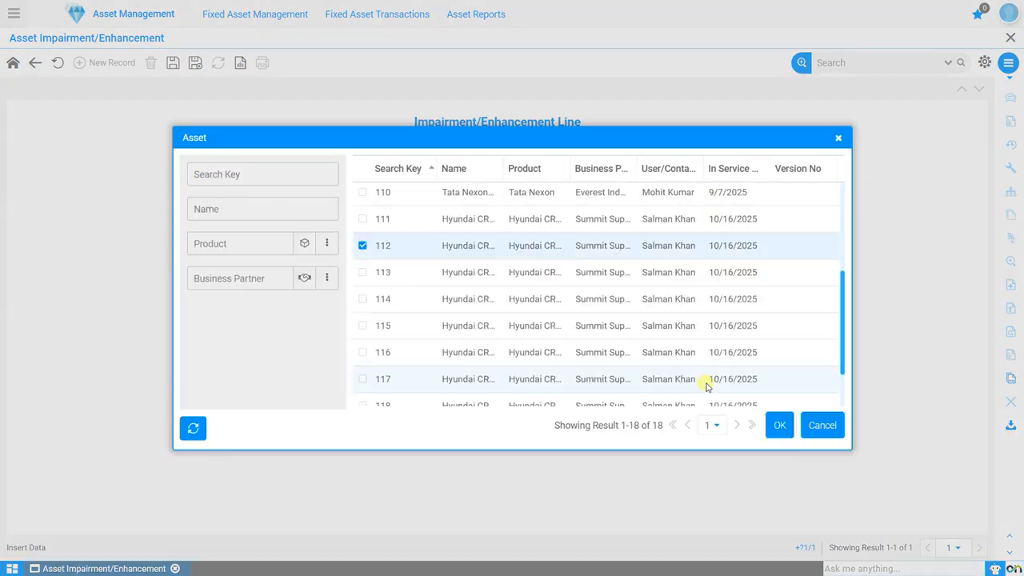
click(779, 425)
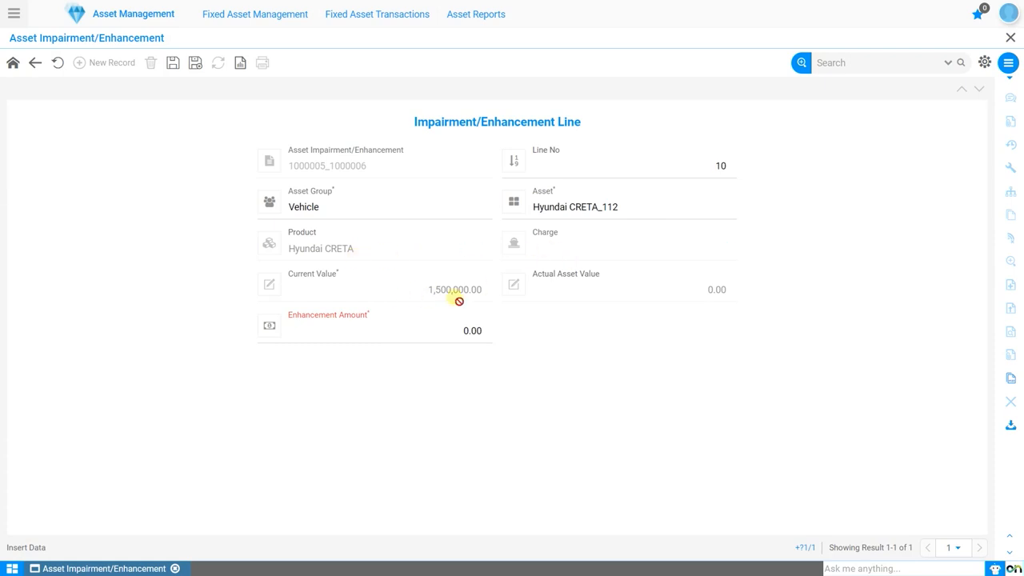
Set the line's enhancement amount to 100,000 and save the line
click(458, 332)
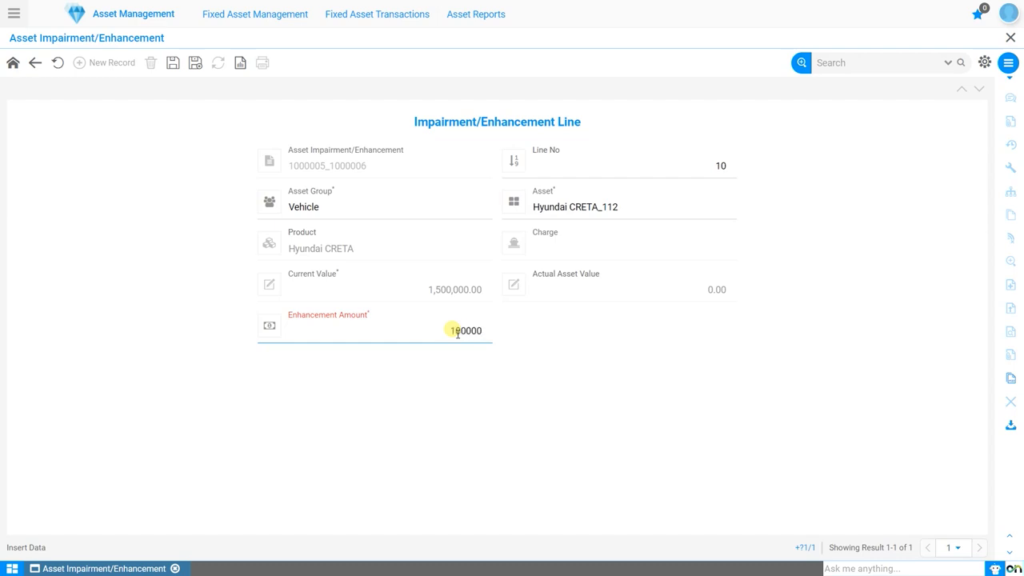
click(621, 368)
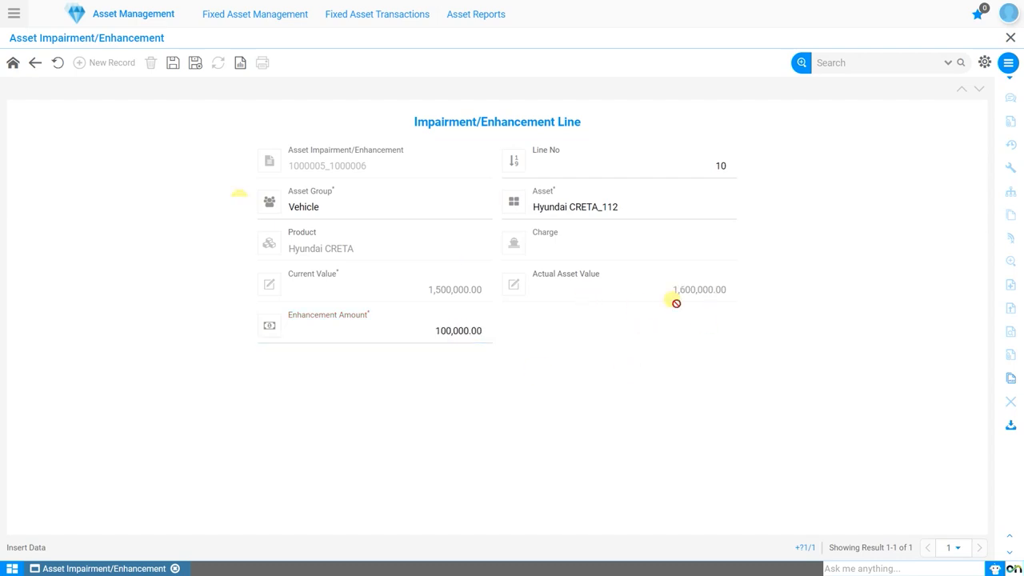
click(171, 64)
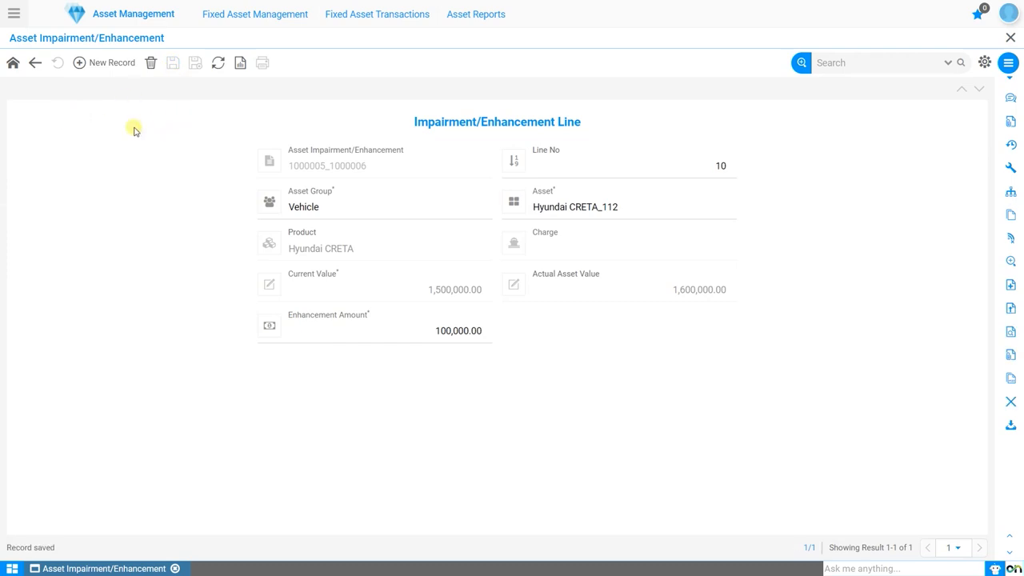
Return to the enhancement header record and process it with the document action Complete
click(13, 63)
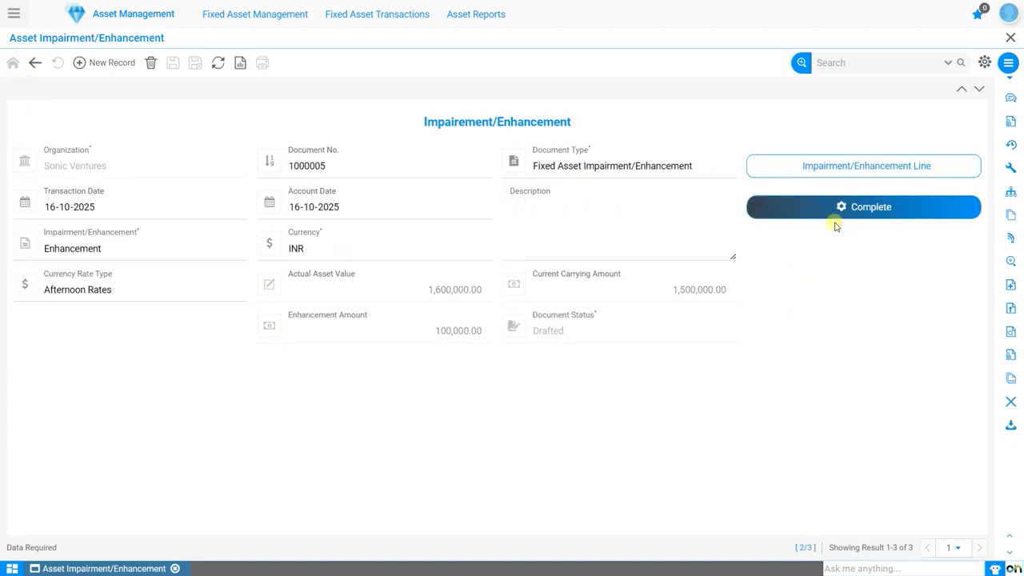
click(841, 209)
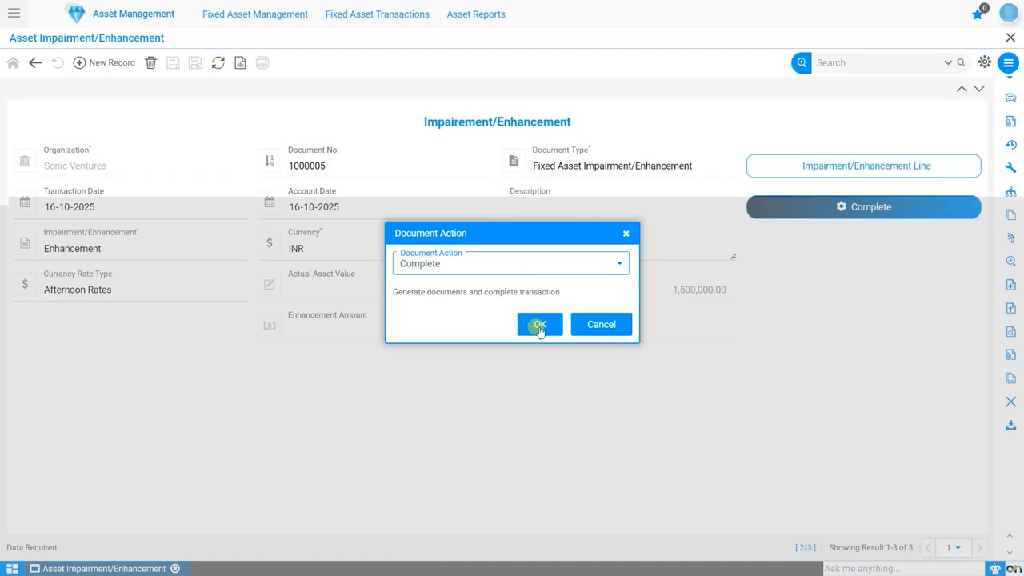
click(535, 324)
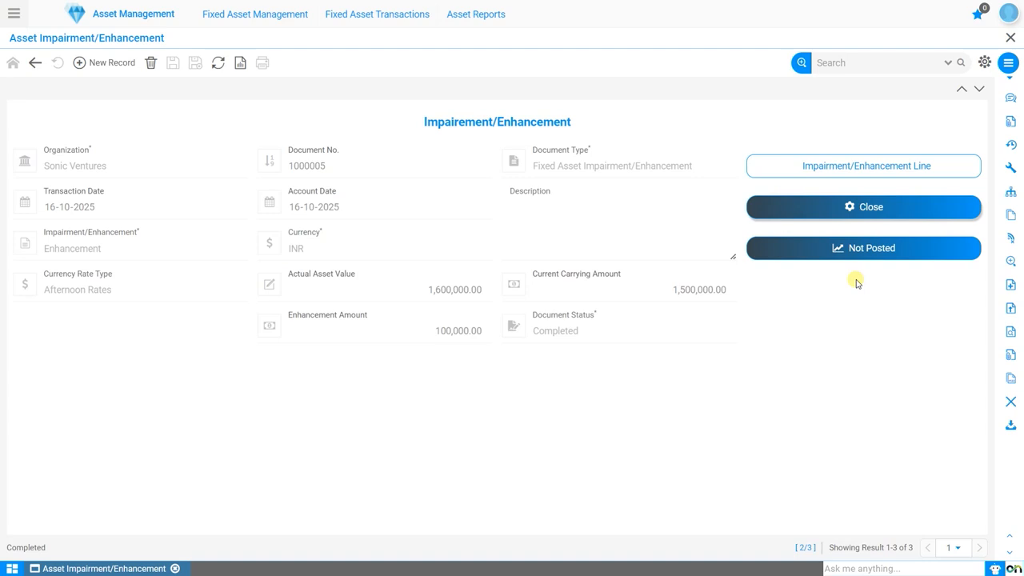
Post the completed enhancement document and review its debit and credit entries in the Account Viewer
click(859, 251)
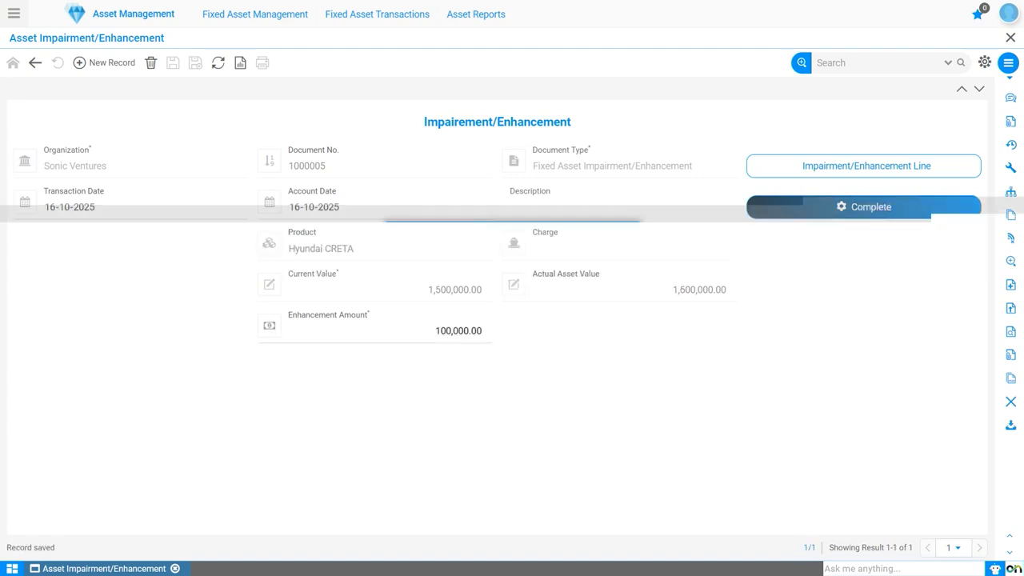
click(520, 316)
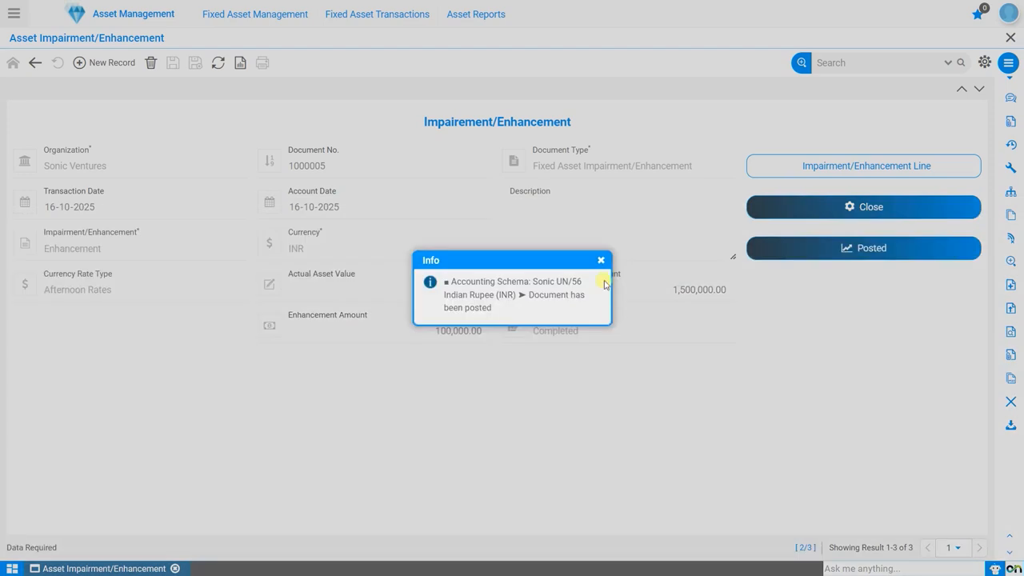
click(600, 259)
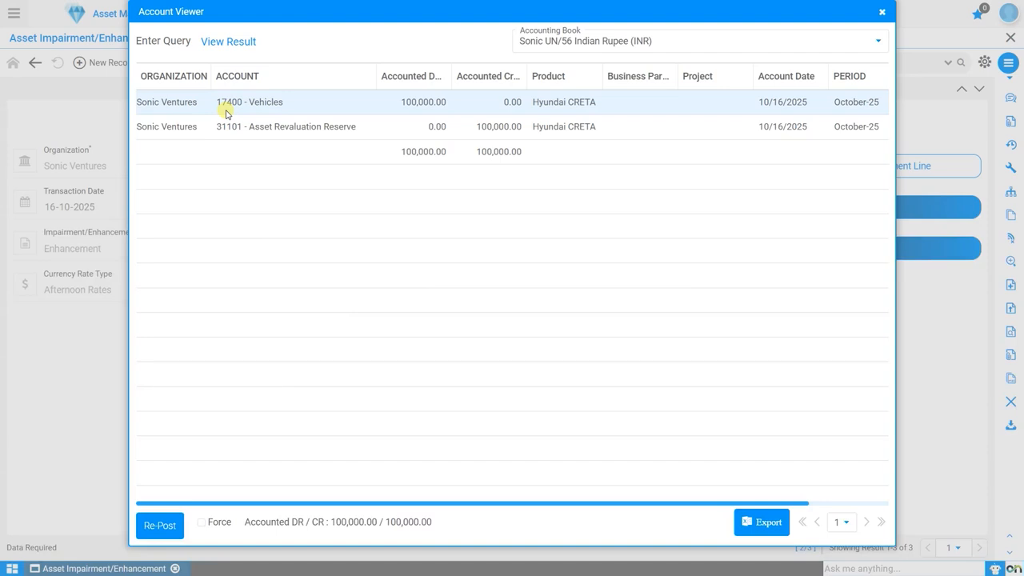
click(501, 133)
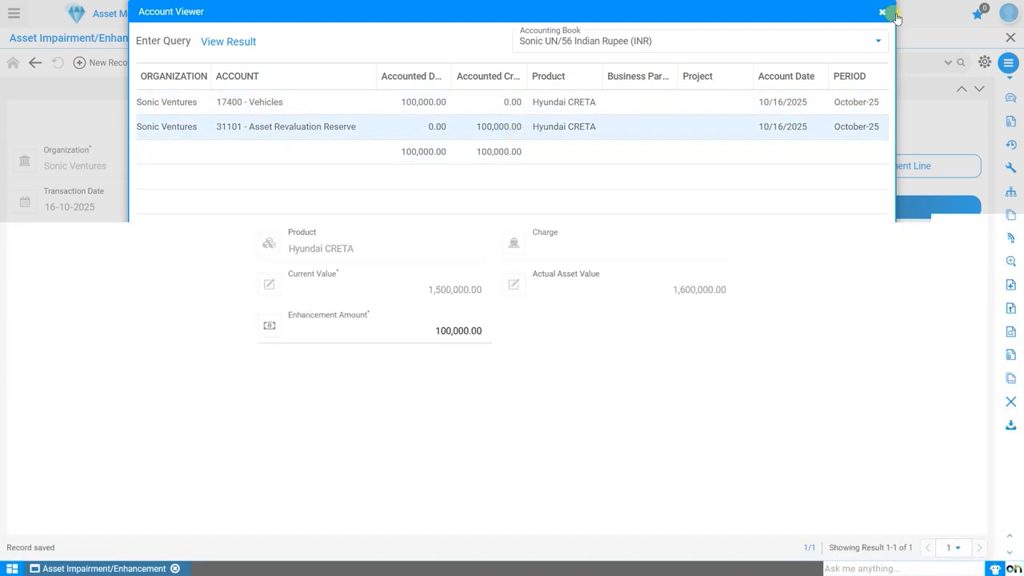
click(881, 11)
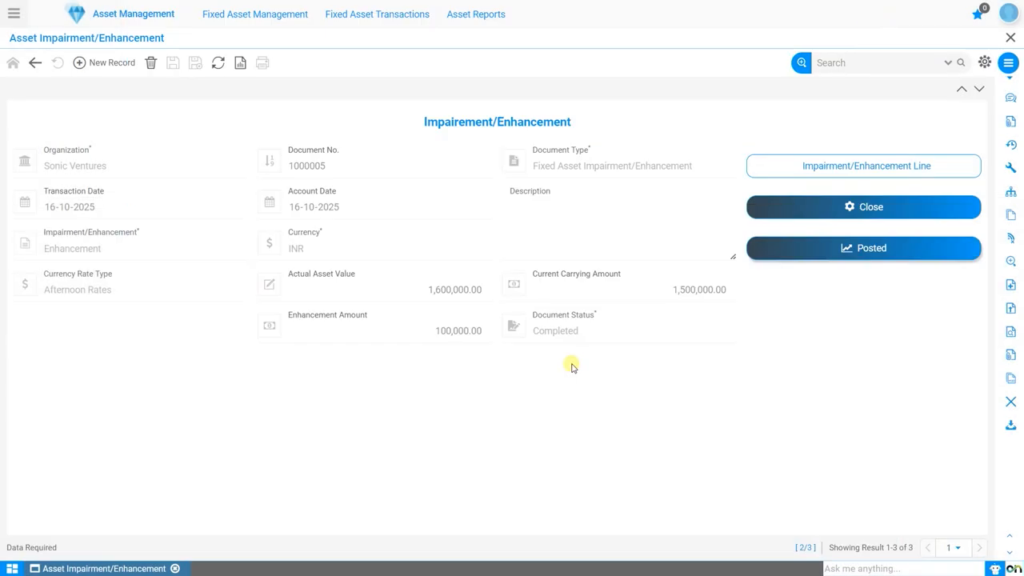
Open the Hyundai CRETA_112 record in the Asset Register
click(269, 17)
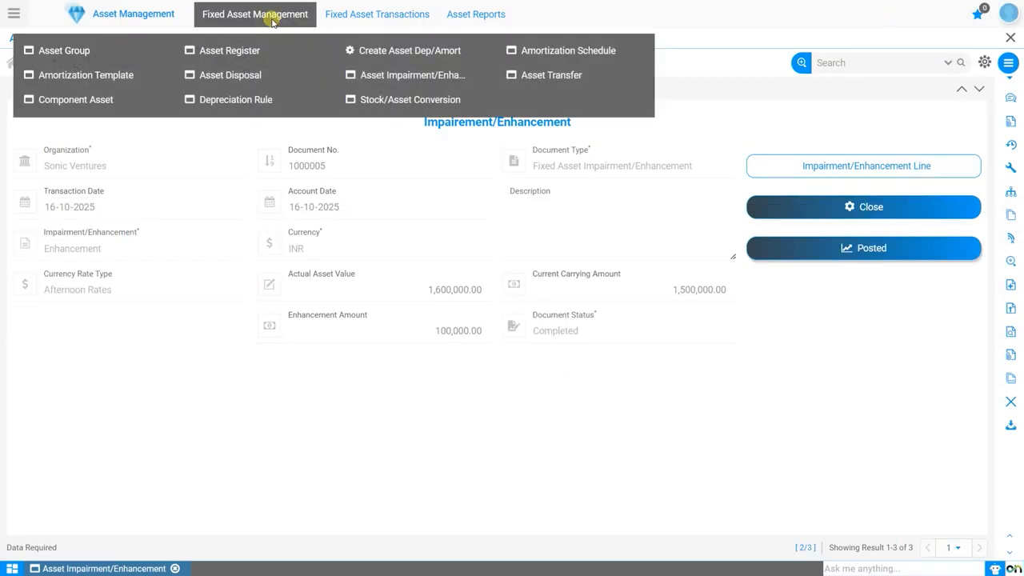
click(234, 52)
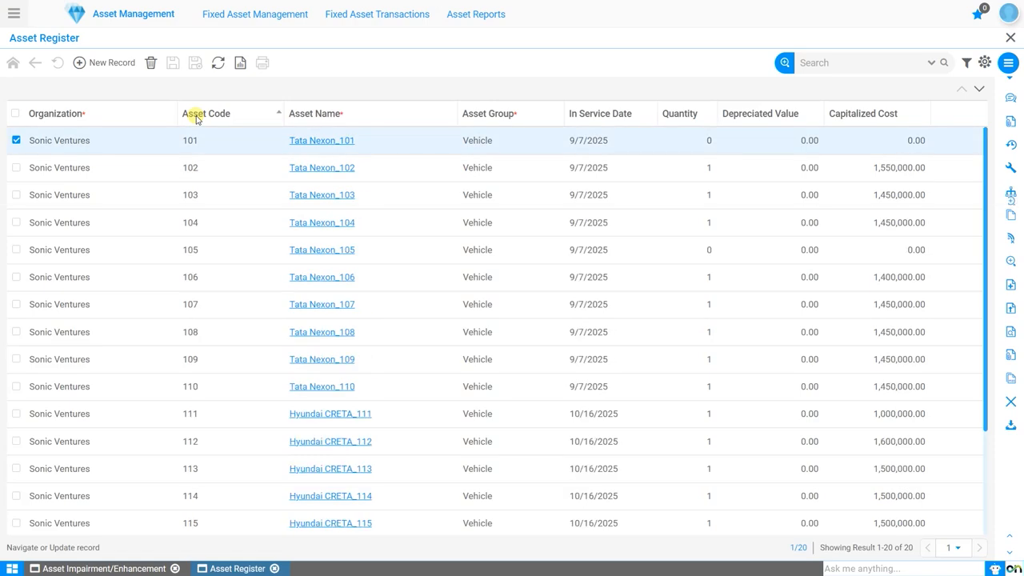
click(324, 444)
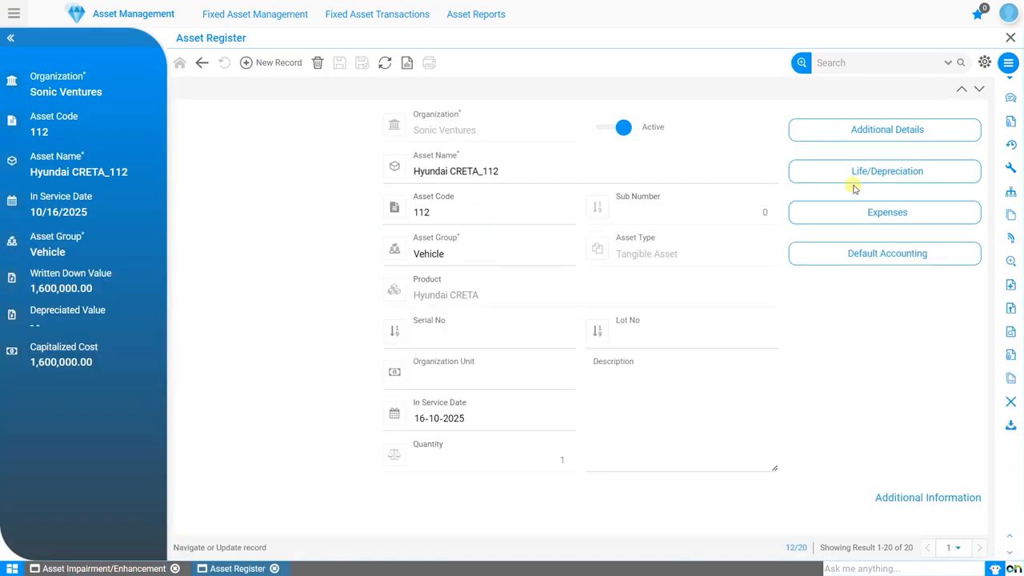
Examine the asset's capitalized cost, historical cost, written down value and asset schedules in its Life/Depreciation details
click(853, 187)
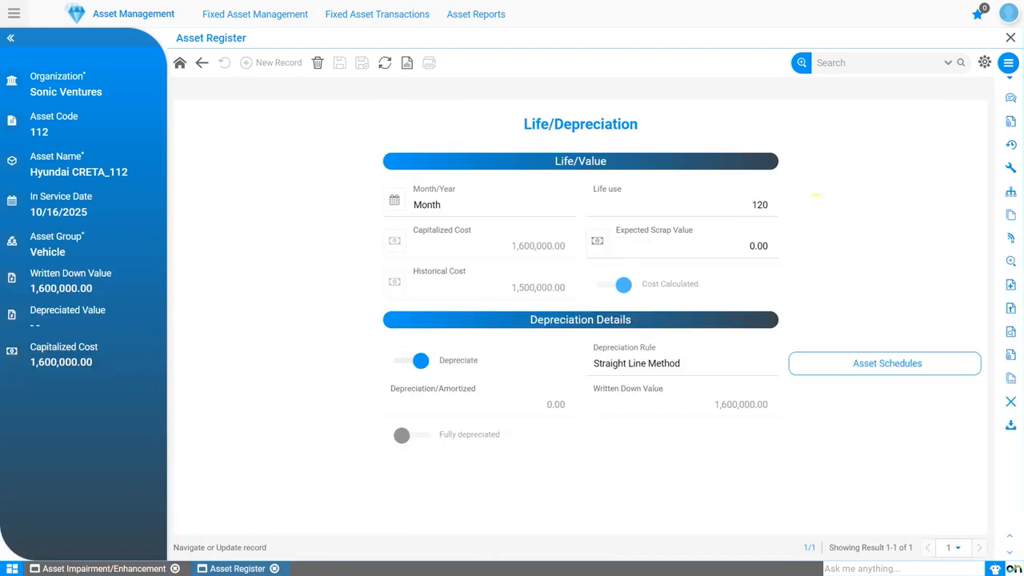
drag(512, 246, 571, 250)
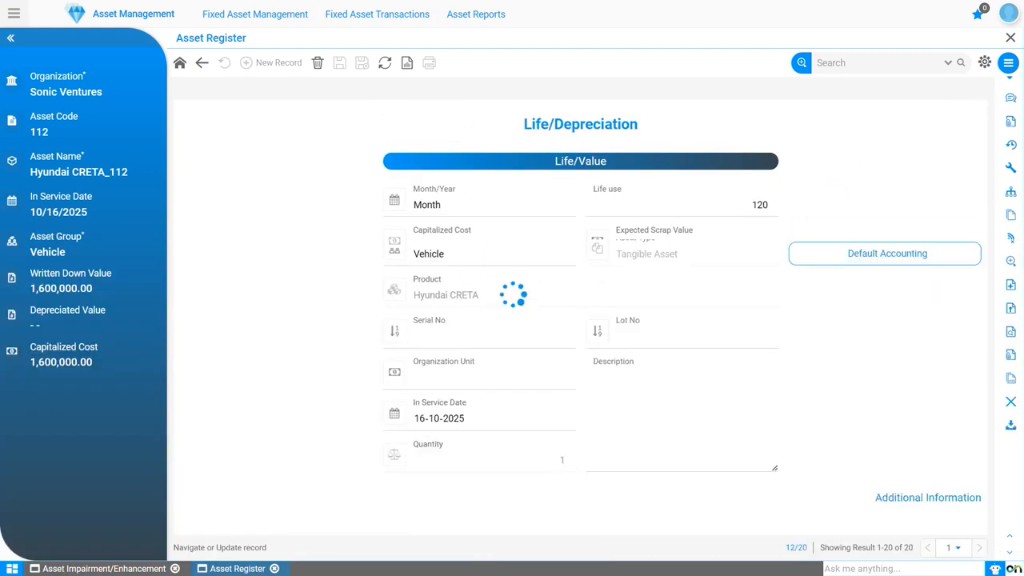
drag(510, 288, 572, 294)
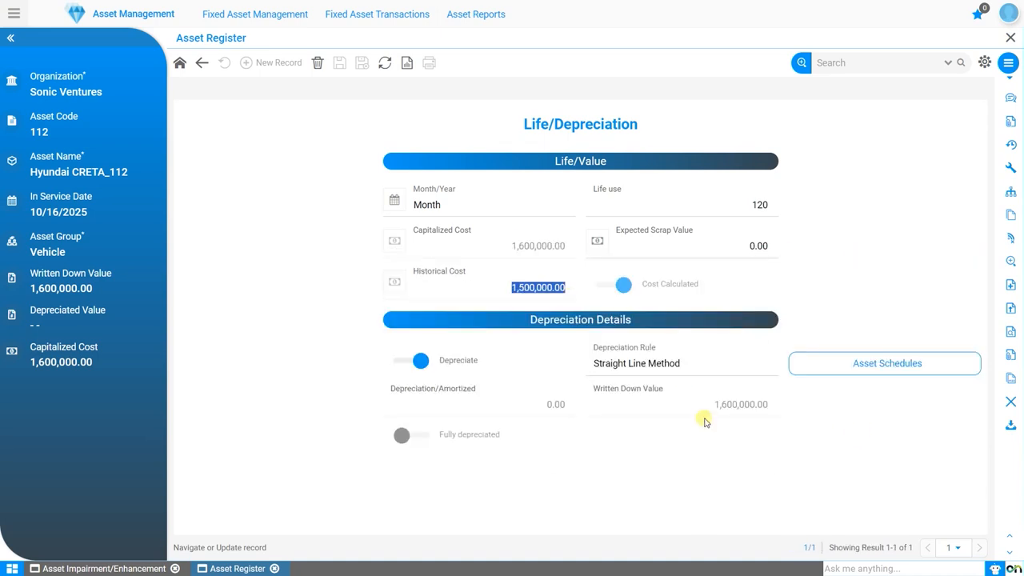
drag(714, 405, 770, 407)
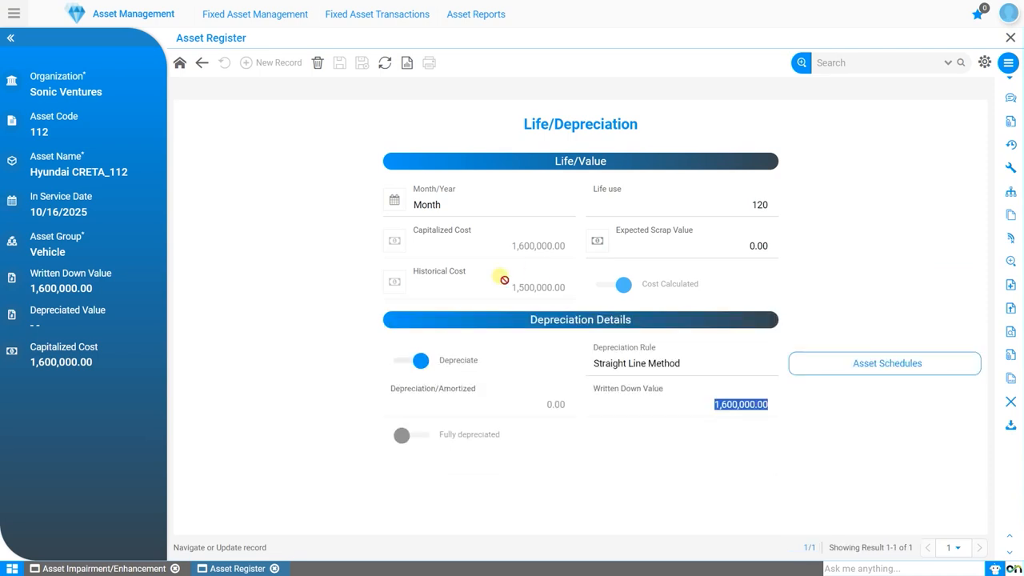
click(840, 363)
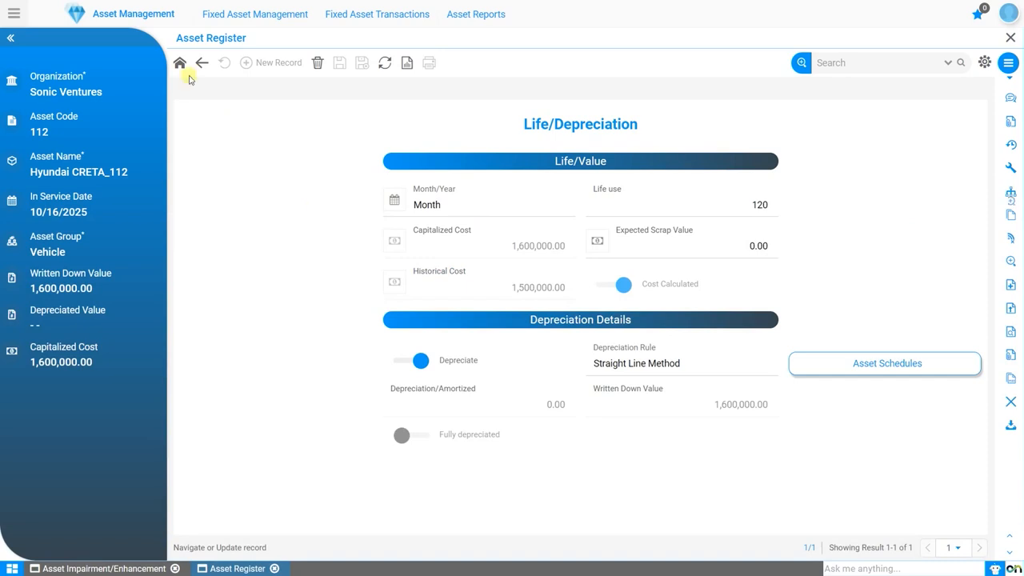
click(179, 62)
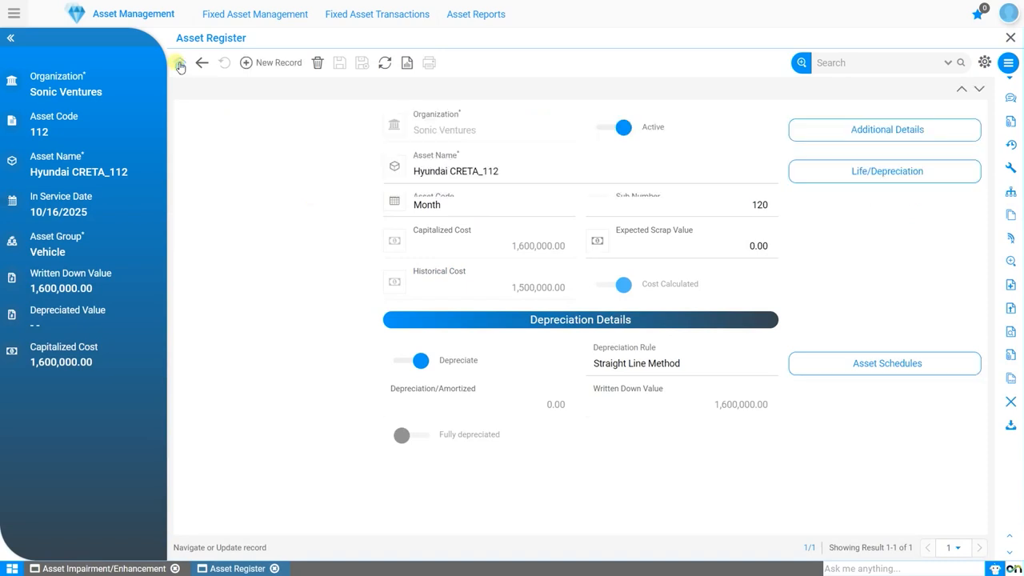
Review the asset's expense entry that is flagged as Asset Impairment/Enhancement, and return to the asset record
click(896, 216)
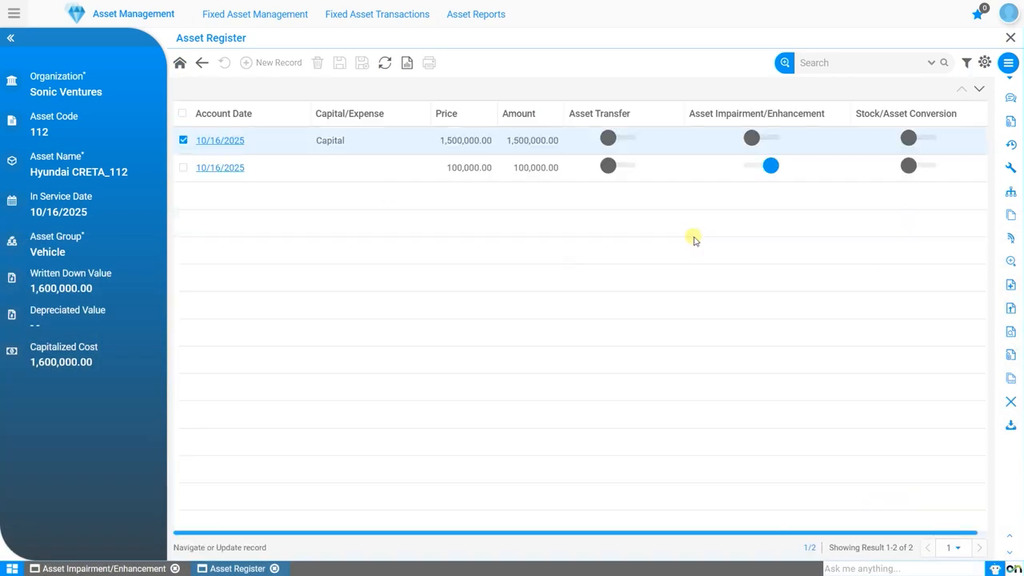
click(226, 167)
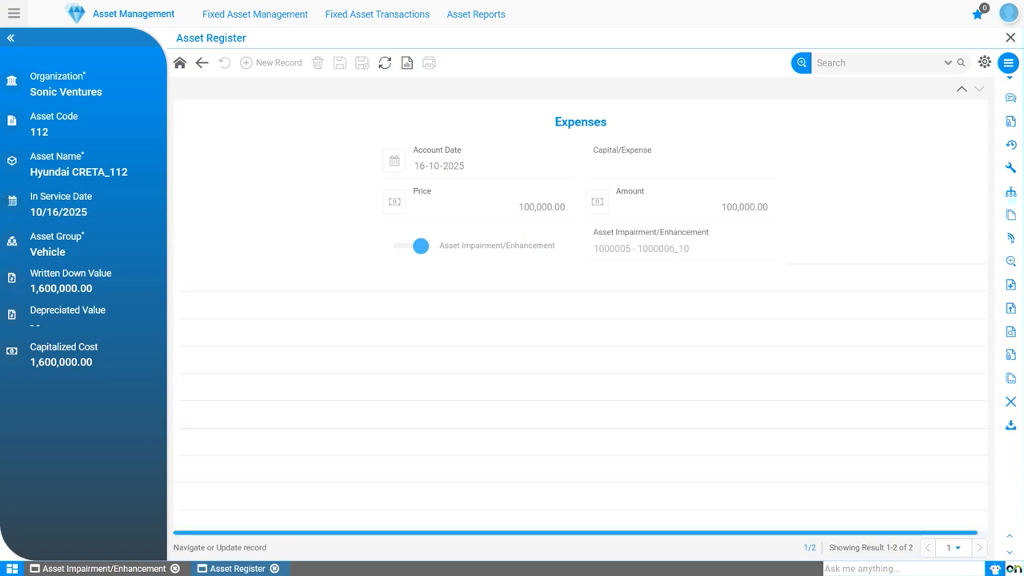
click(180, 64)
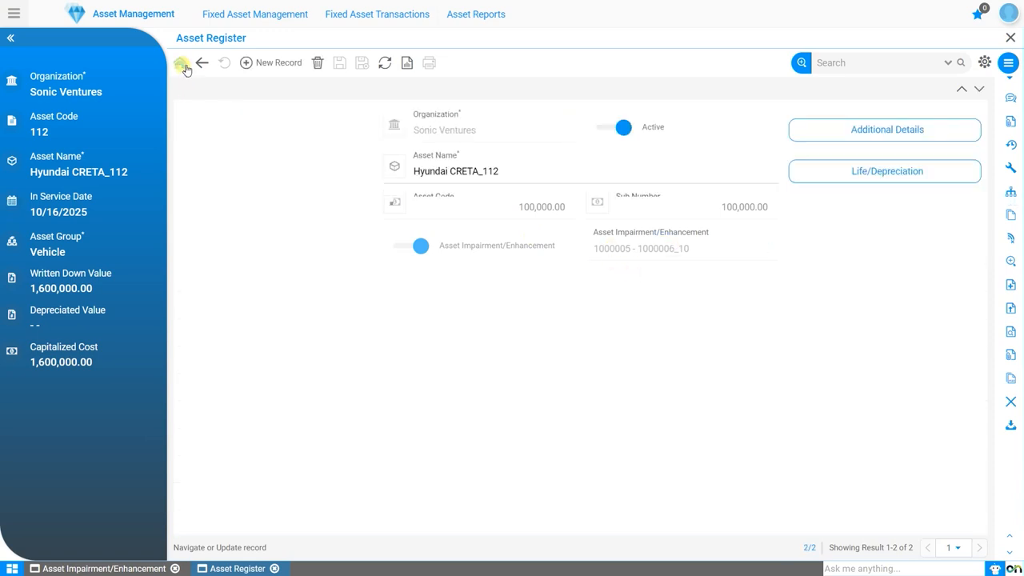
Start the Generate Asset Schedule process with organization Sonic Ventures and asset group Vehicle
click(378, 16)
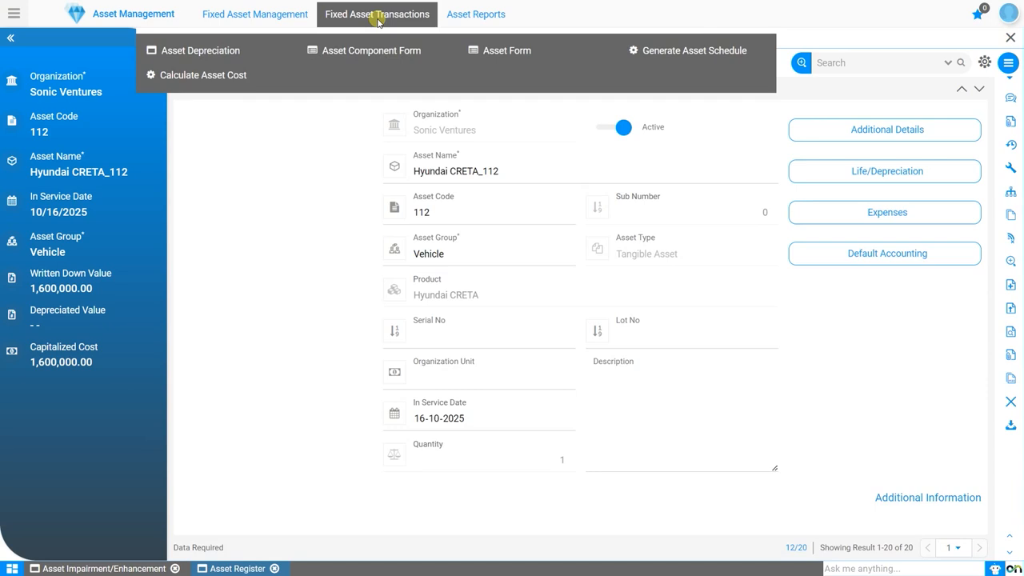
click(657, 52)
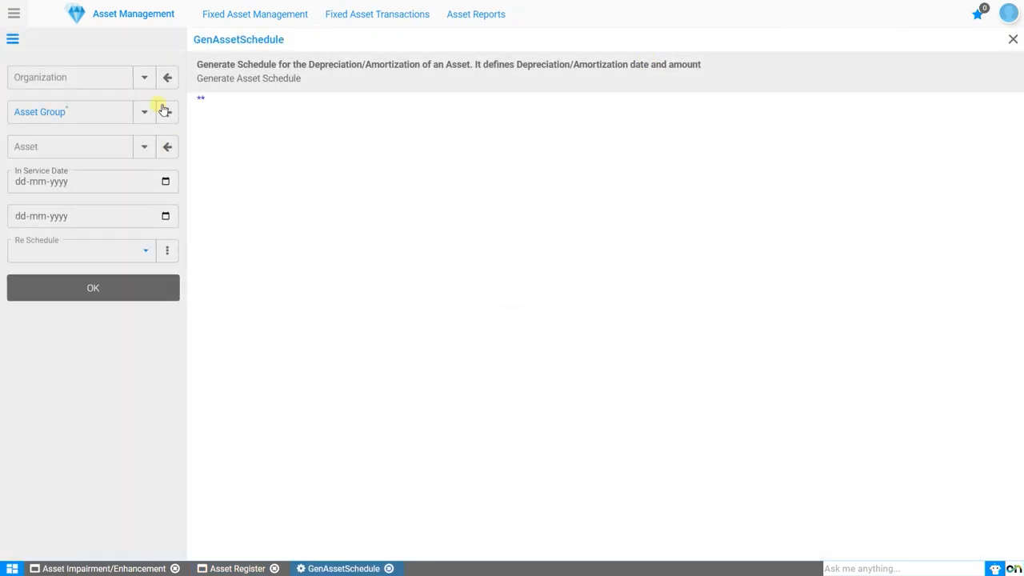
click(148, 87)
double_click(480, 195)
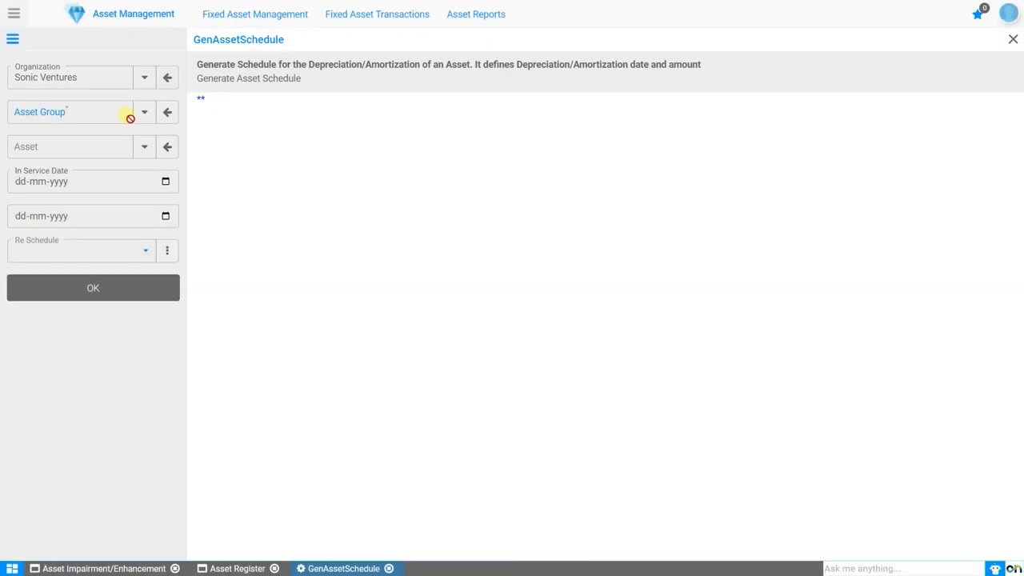
click(144, 112)
click(411, 199)
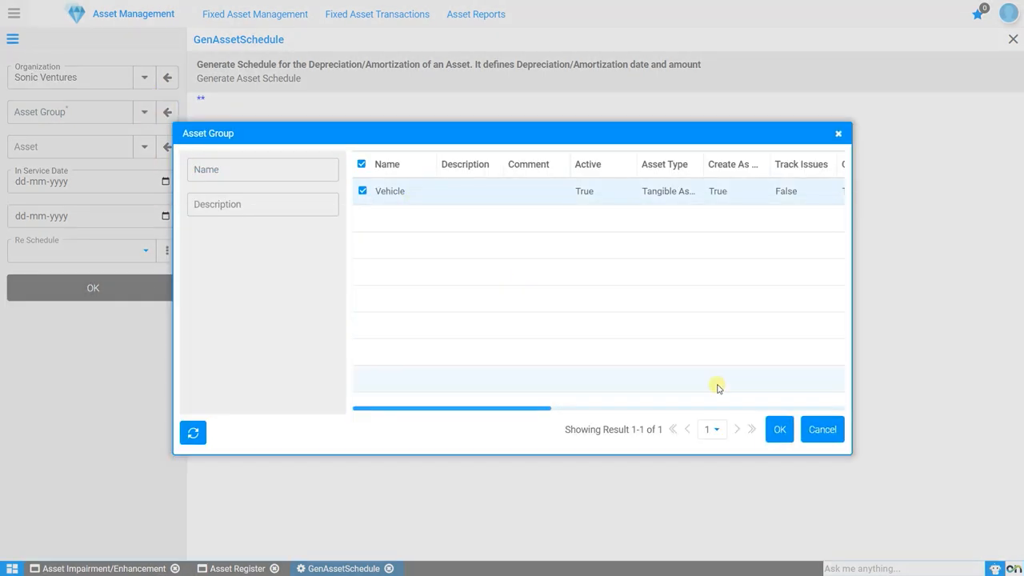
click(777, 427)
Generate the schedule for asset Hyundai CRETA_112 with Re Schedule set to Prospective Period, and check the resulting count of created schedules
click(145, 147)
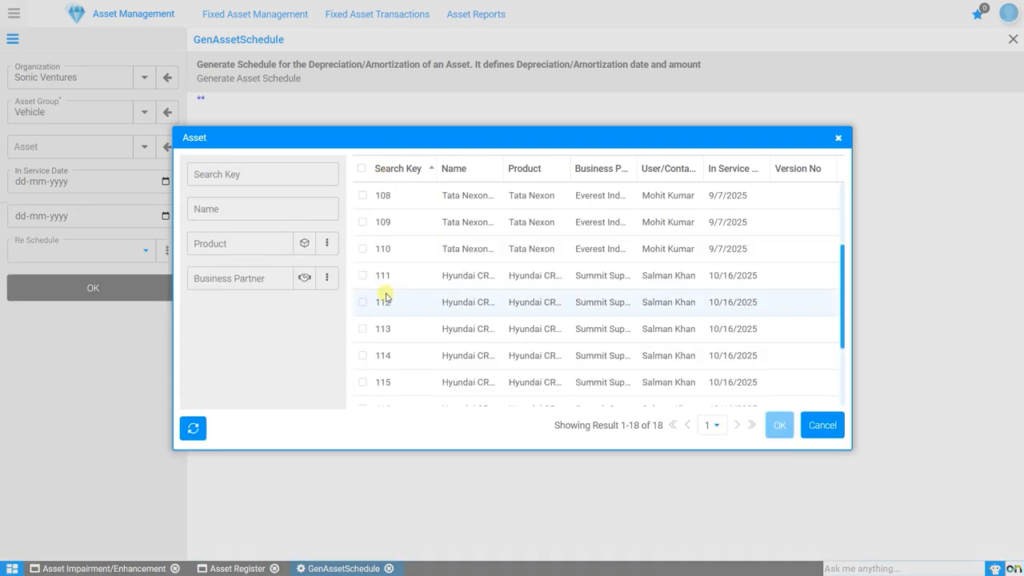
click(382, 300)
click(788, 433)
click(145, 252)
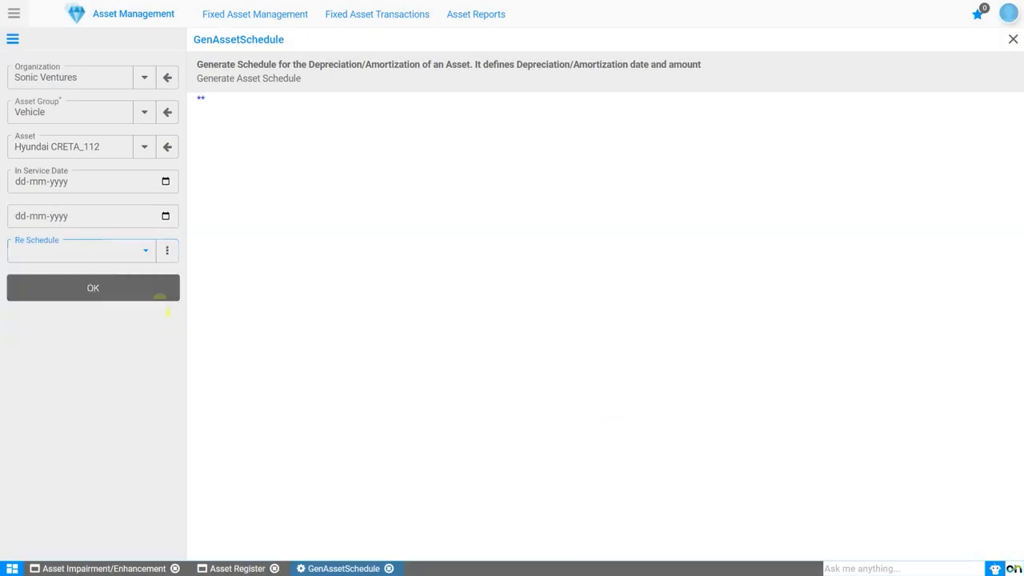
click(49, 285)
click(56, 286)
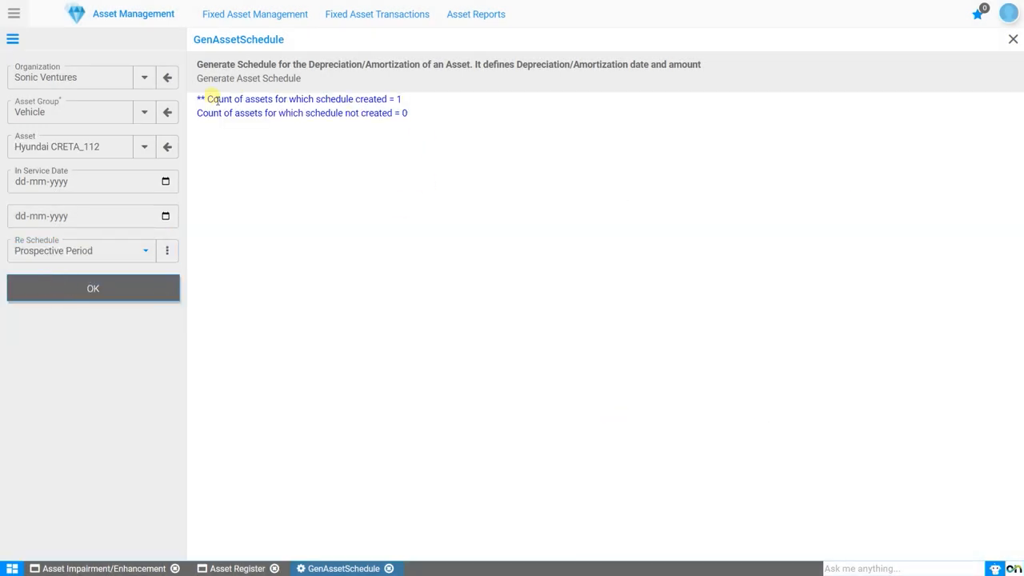
drag(212, 98, 400, 100)
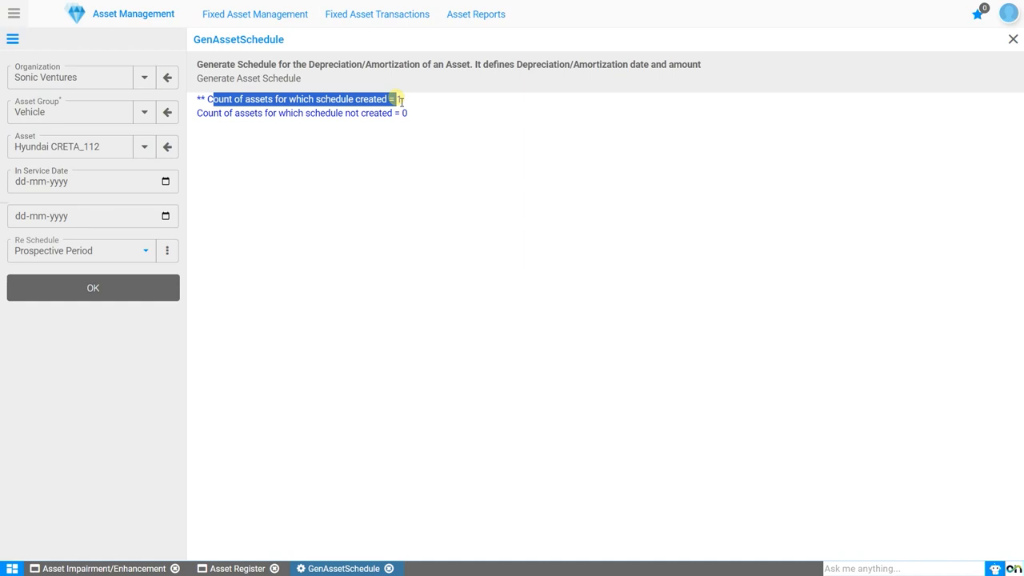
Review the depreciation amounts in the regenerated asset schedules of Hyundai CRETA_112 in the Asset Register, and close the list
click(232, 568)
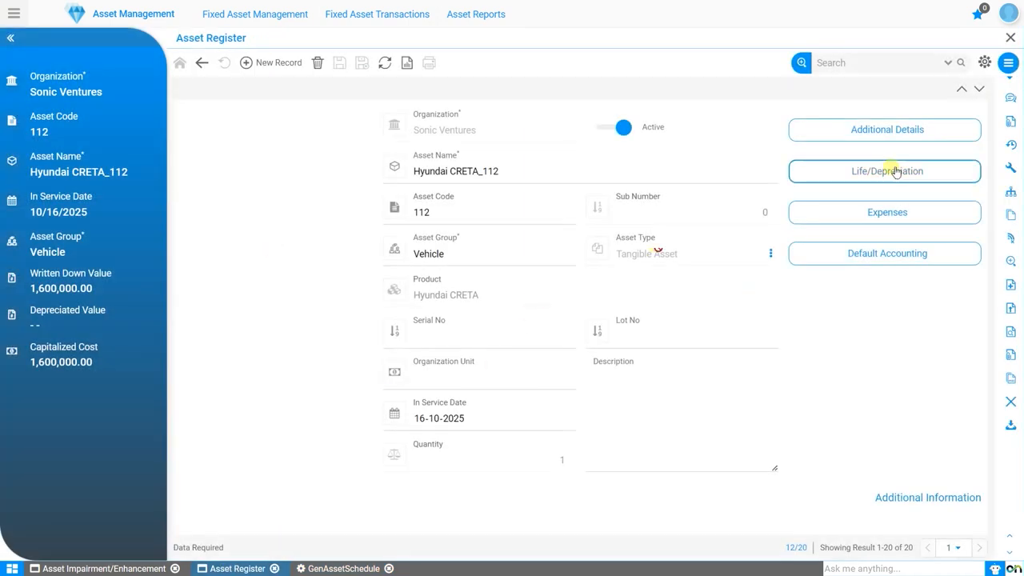
click(894, 175)
click(881, 372)
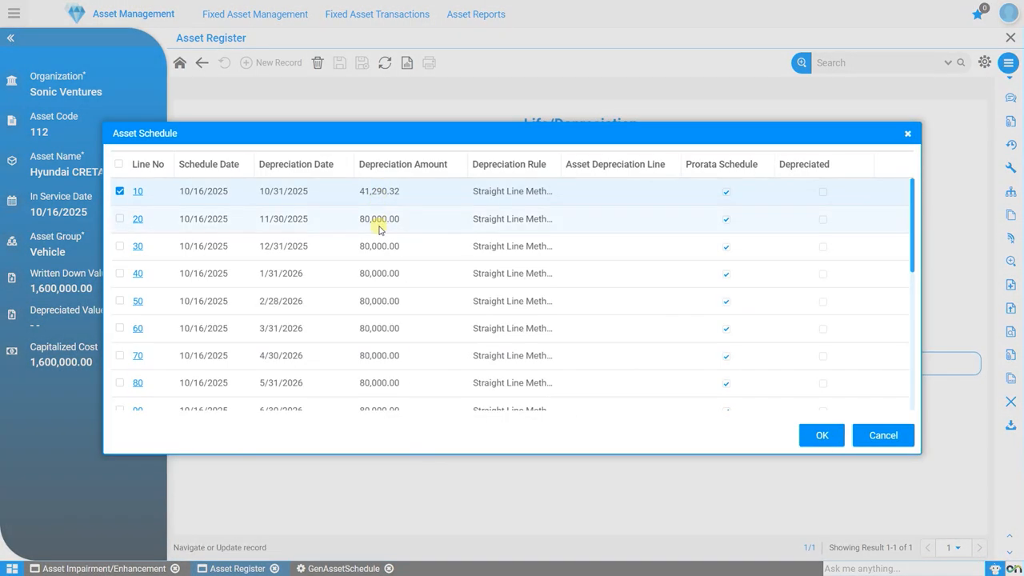
click(382, 227)
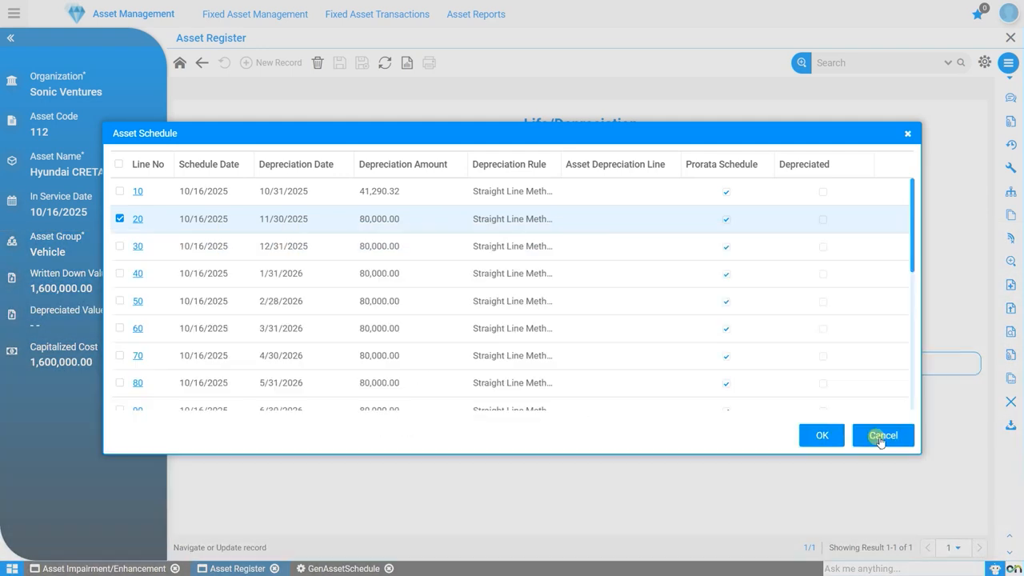
click(878, 437)
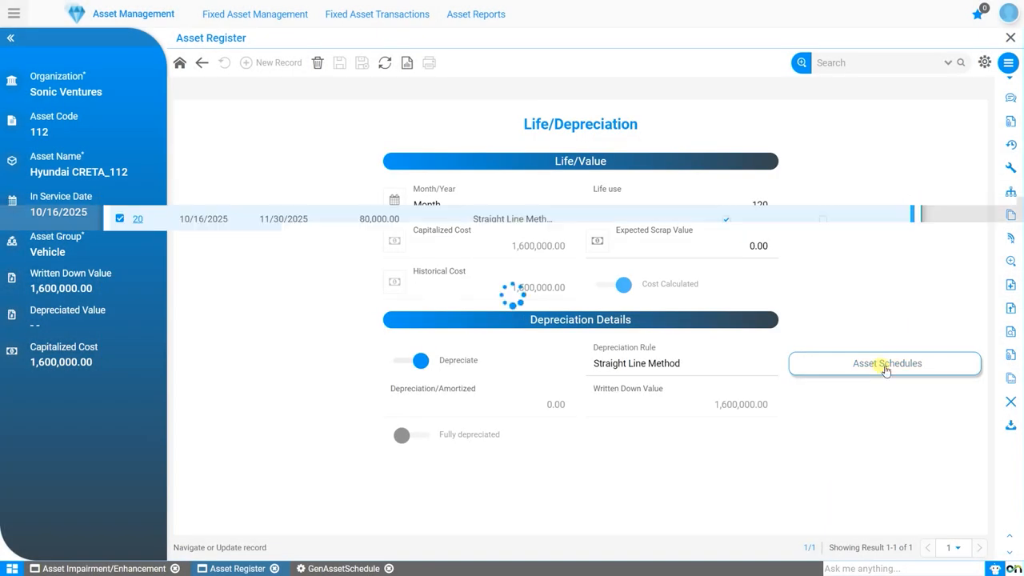